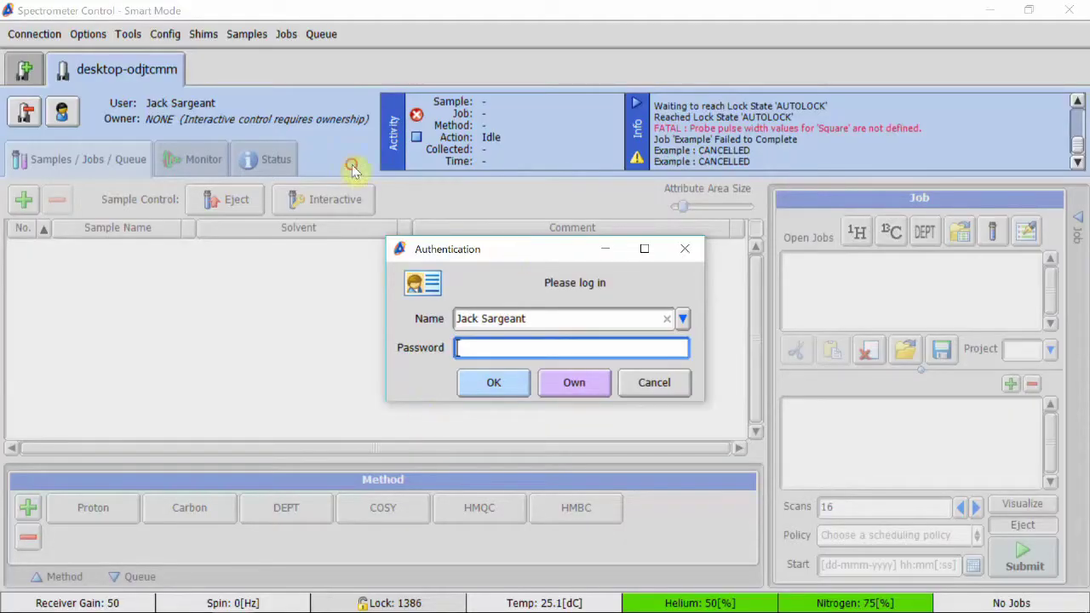
- Log in and add sample 'Example' in Chloroform-D, entering the owner's name as its comment
{"action": "left_click", "coordinate": [475, 385]}
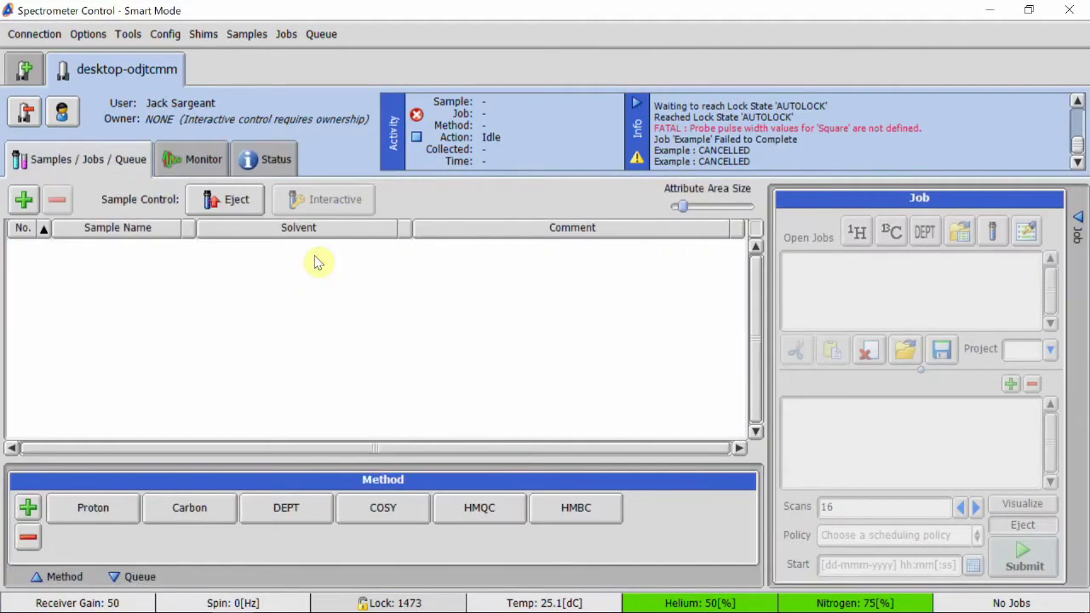
{"action": "left_click", "coordinate": [23, 200]}
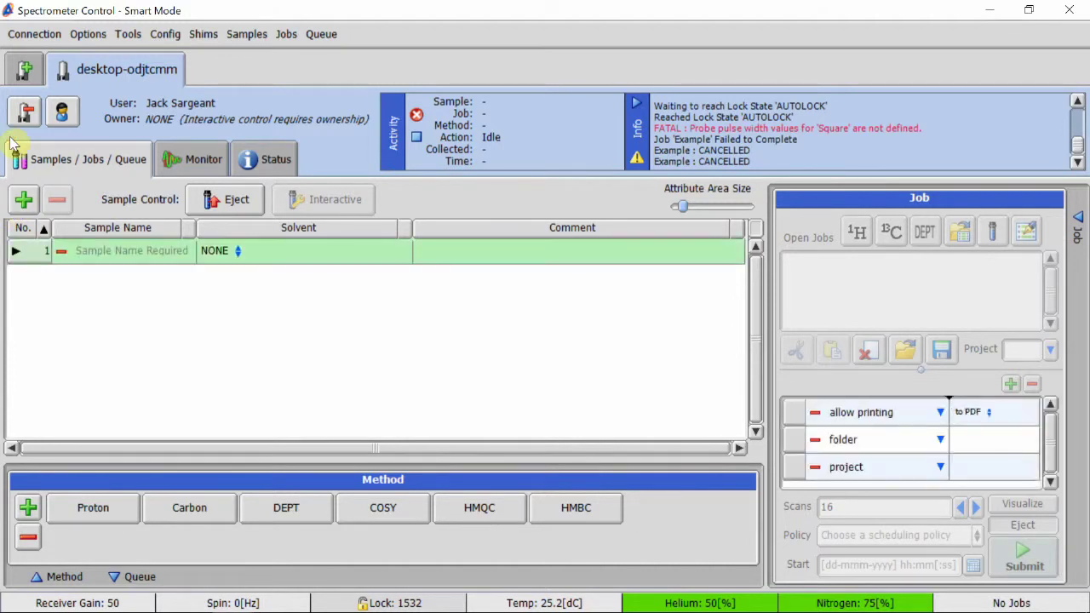
{"action": "type", "text": "E"}
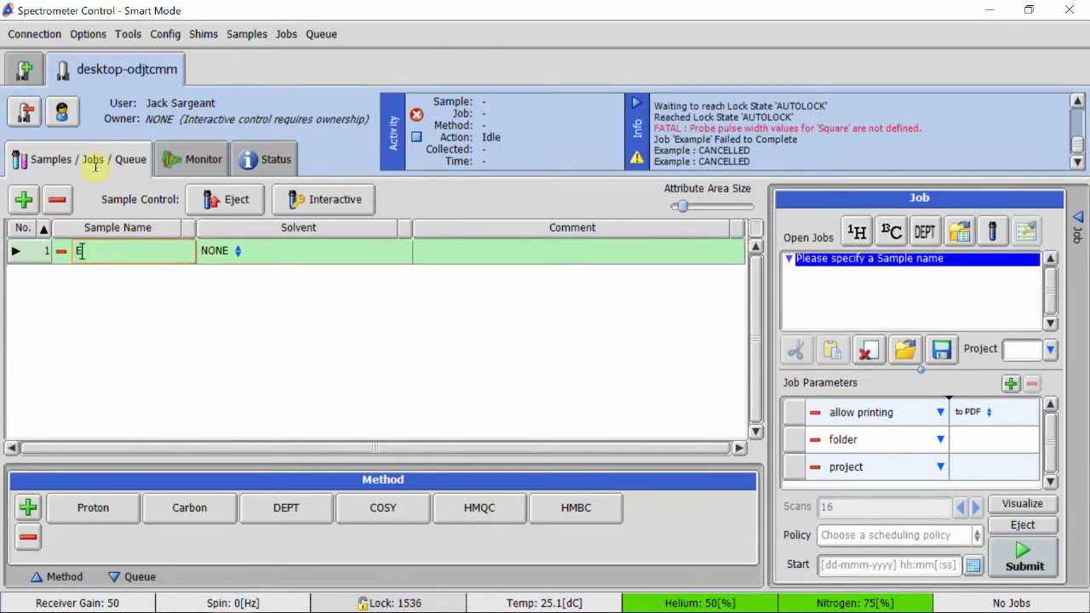
{"action": "type", "text": "xample"}
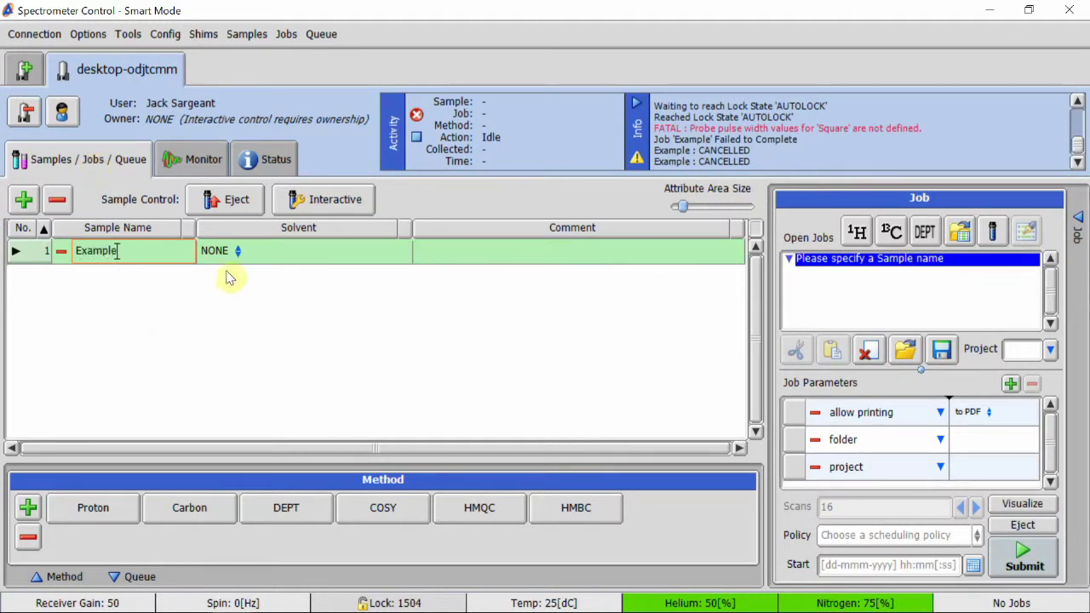
{"action": "left_click", "coordinate": [237, 254]}
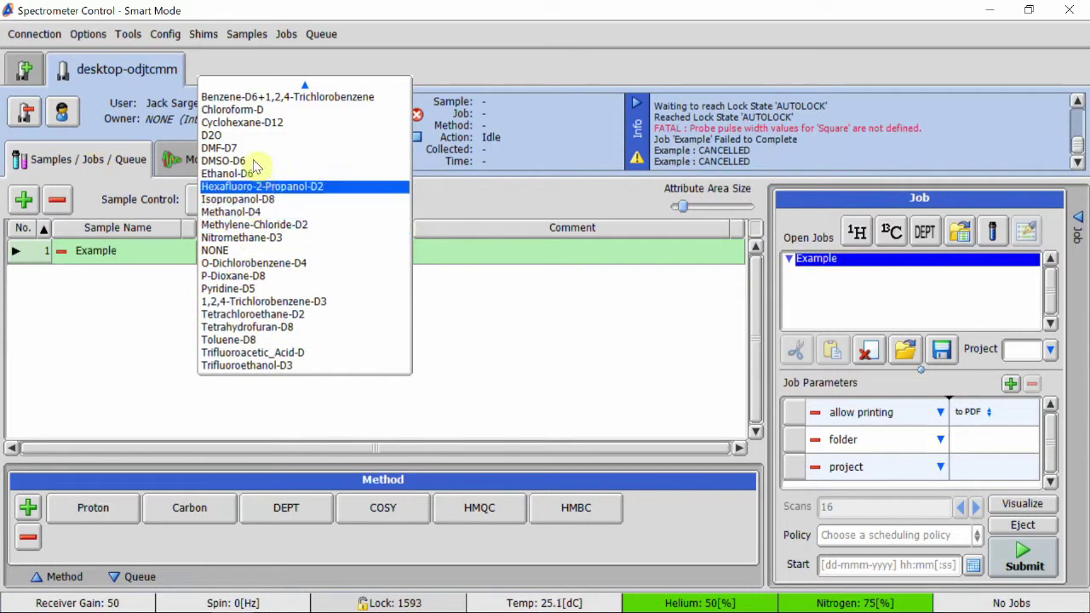
{"action": "left_click", "coordinate": [233, 109]}
{"action": "left_click", "coordinate": [417, 251]}
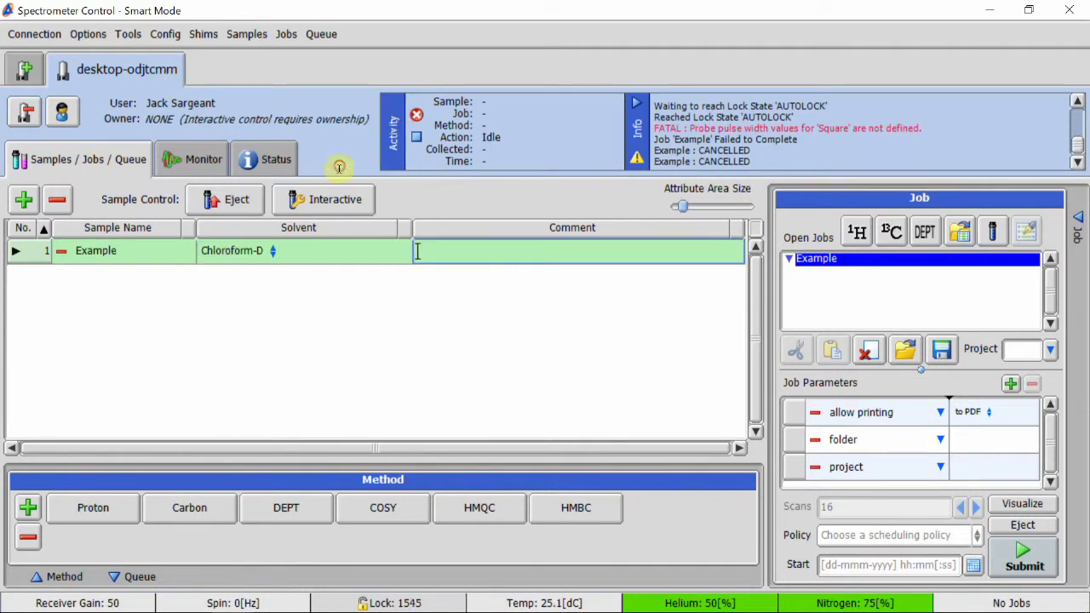
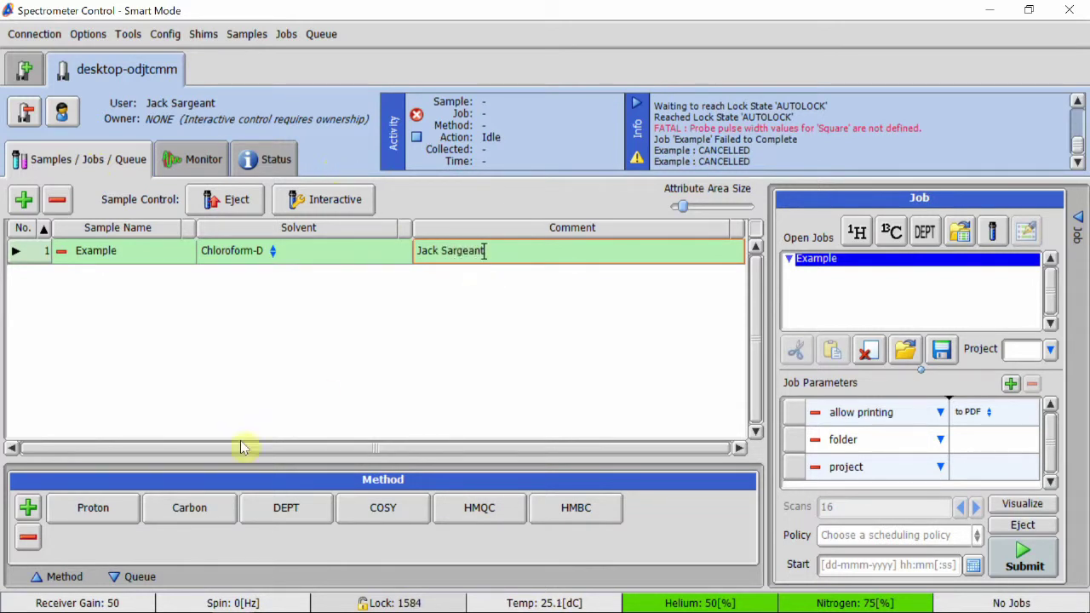
- Finish the comment entry and queue a 16-scan Proton job for the Example sample
{"action": "left_click", "coordinate": [61, 346]}
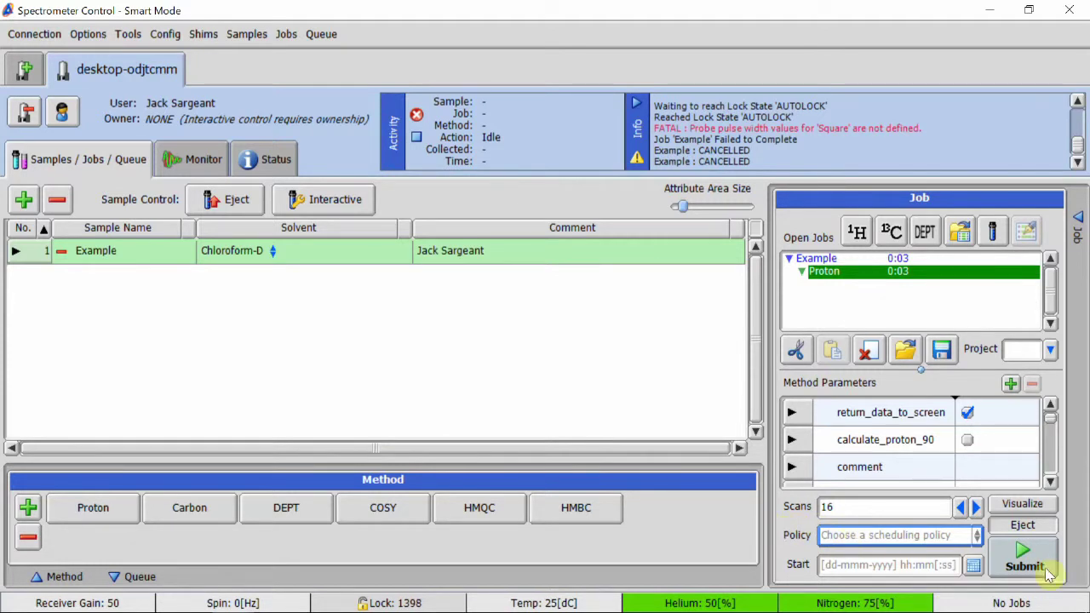
{"action": "left_click", "coordinate": [1045, 572]}
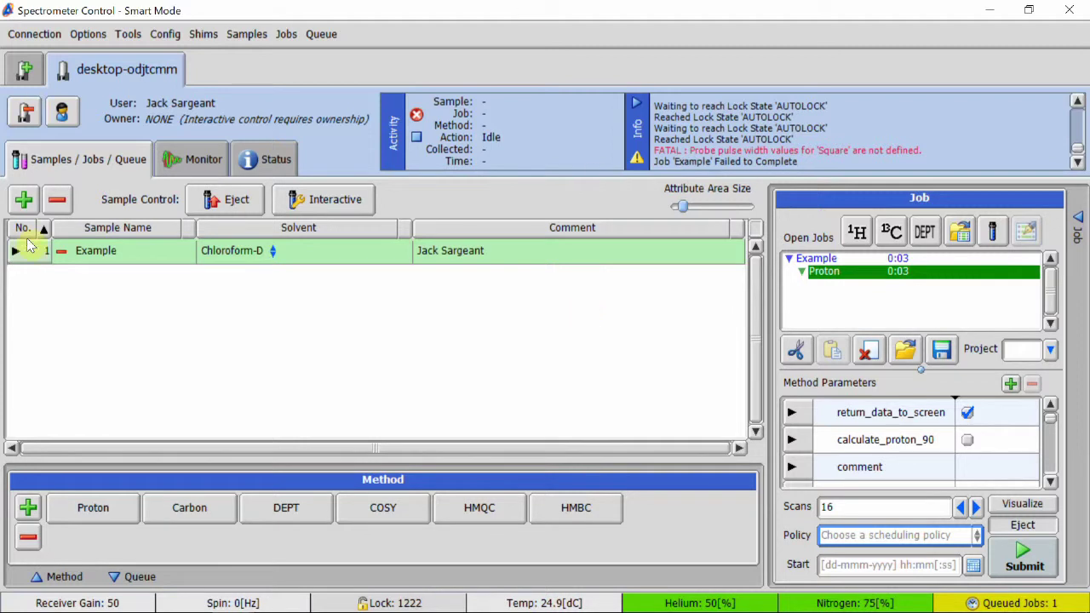
- Delete the Example sample and its jobs, confirming the removal
{"action": "left_click", "coordinate": [57, 199]}
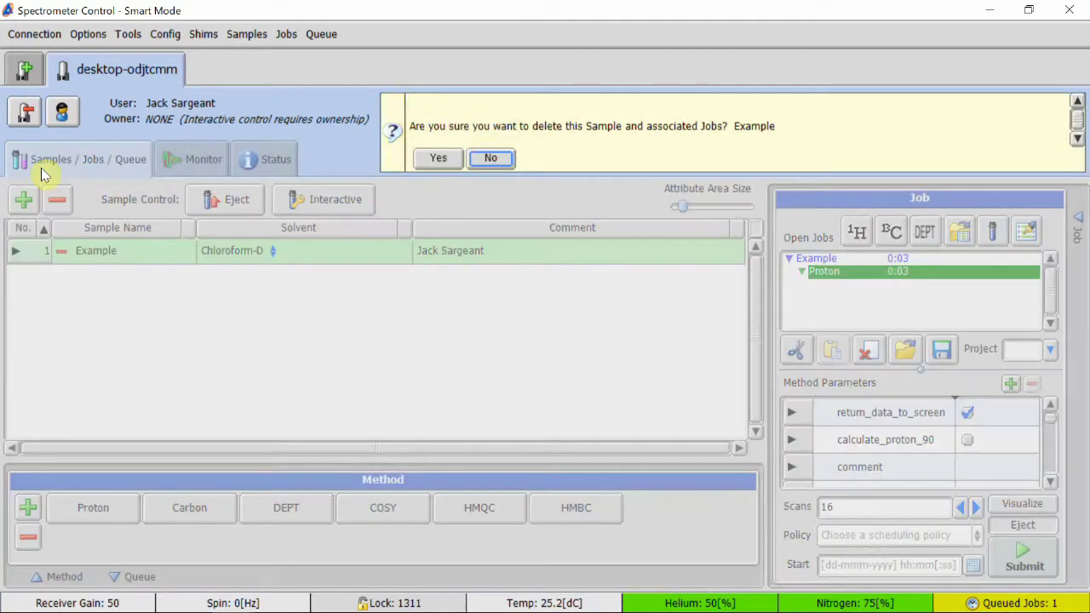
{"action": "key", "text": "Tab"}
{"action": "key", "text": "Return"}
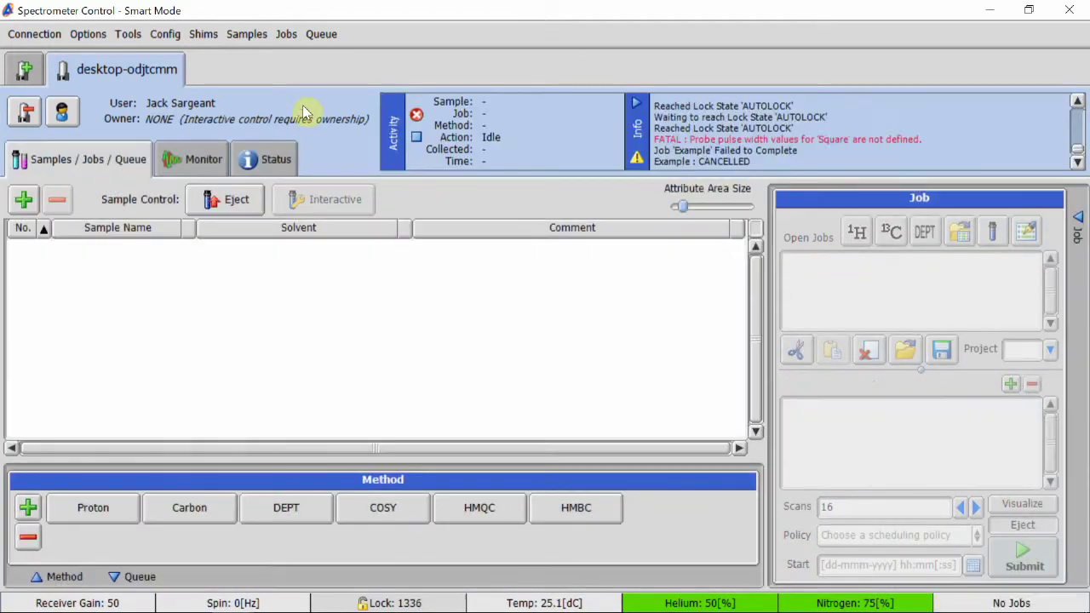
- Bring up the Change User login prompt from the Connection menu and nudge it slightly higher
{"action": "left_click", "coordinate": [34, 34]}
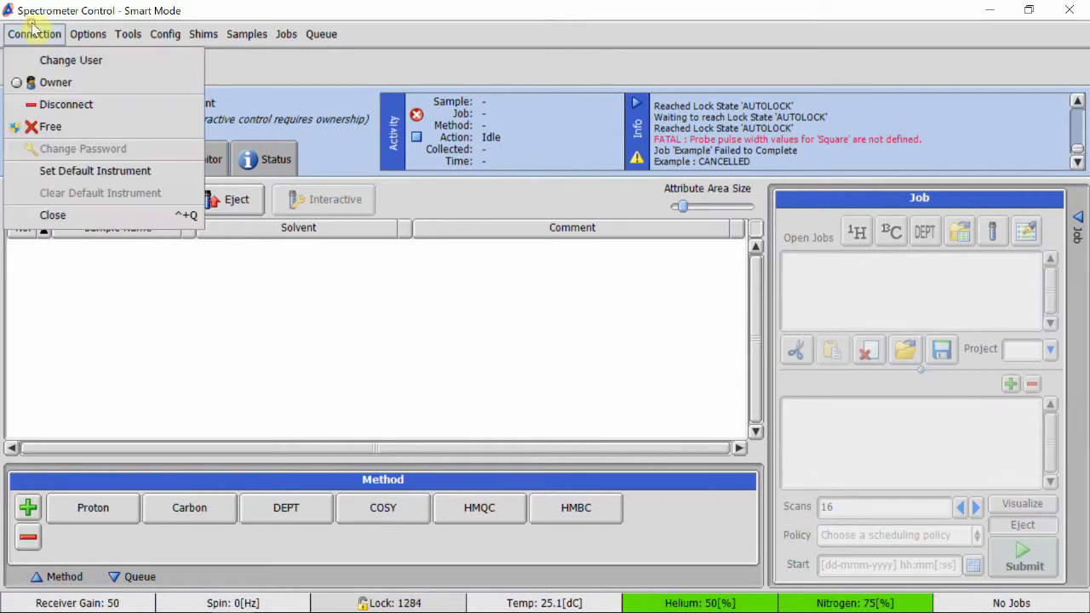
{"action": "left_click", "coordinate": [66, 59]}
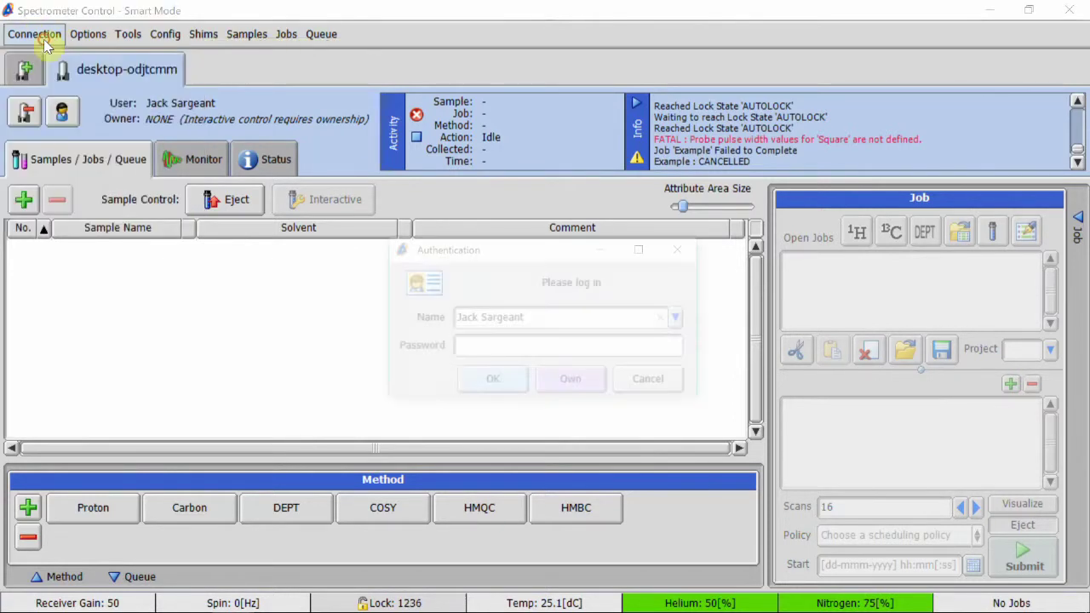
{"action": "left_click_drag", "start_coordinate": [547, 250], "coordinate": [545, 237]}
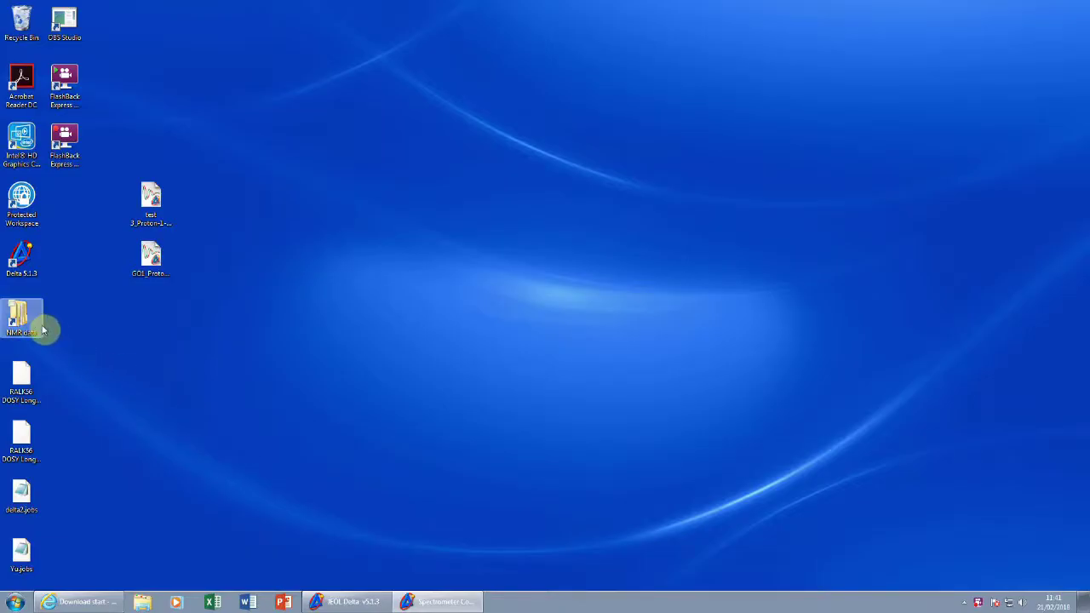
- Browse the NMR data folder's backup Proton .jdf files, like GH PEG ester_Proton-1-1.jdf, then close Explorer
{"action": "double_click", "coordinate": [29, 318]}
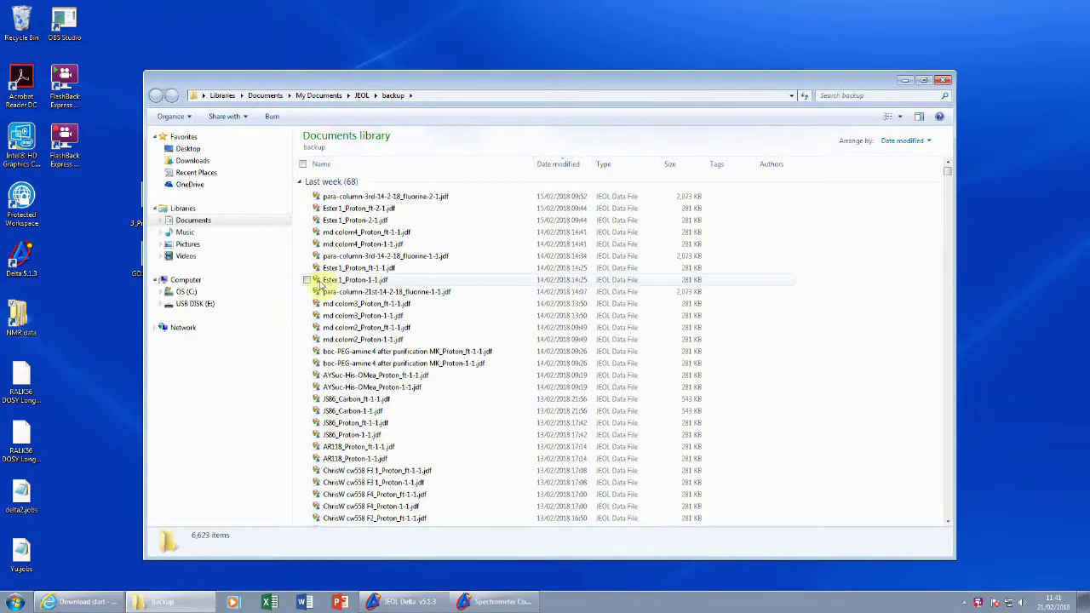
{"action": "left_click", "coordinate": [426, 244]}
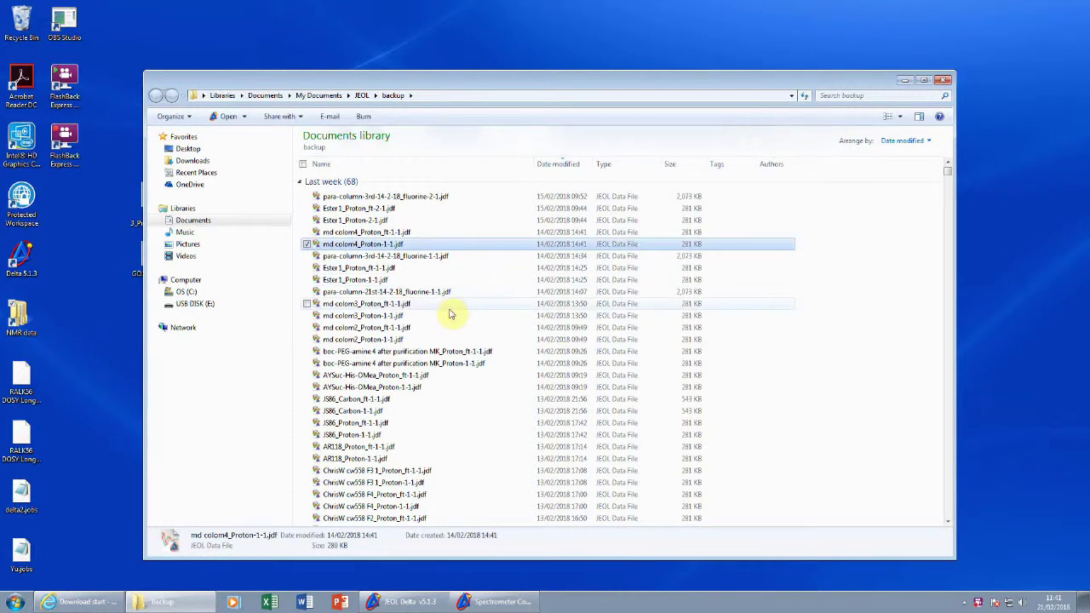
{"action": "scroll", "coordinate": [453, 312], "scroll_direction": "down", "scroll_amount": 1}
{"action": "scroll", "coordinate": [453, 313], "scroll_direction": "down", "scroll_amount": 12}
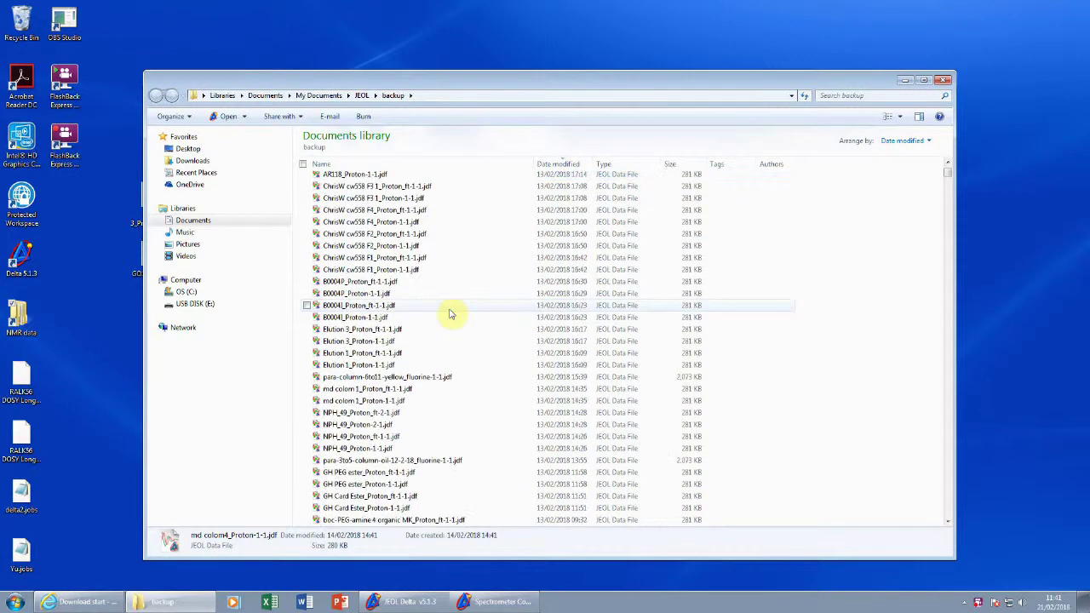
{"action": "left_click", "coordinate": [449, 308]}
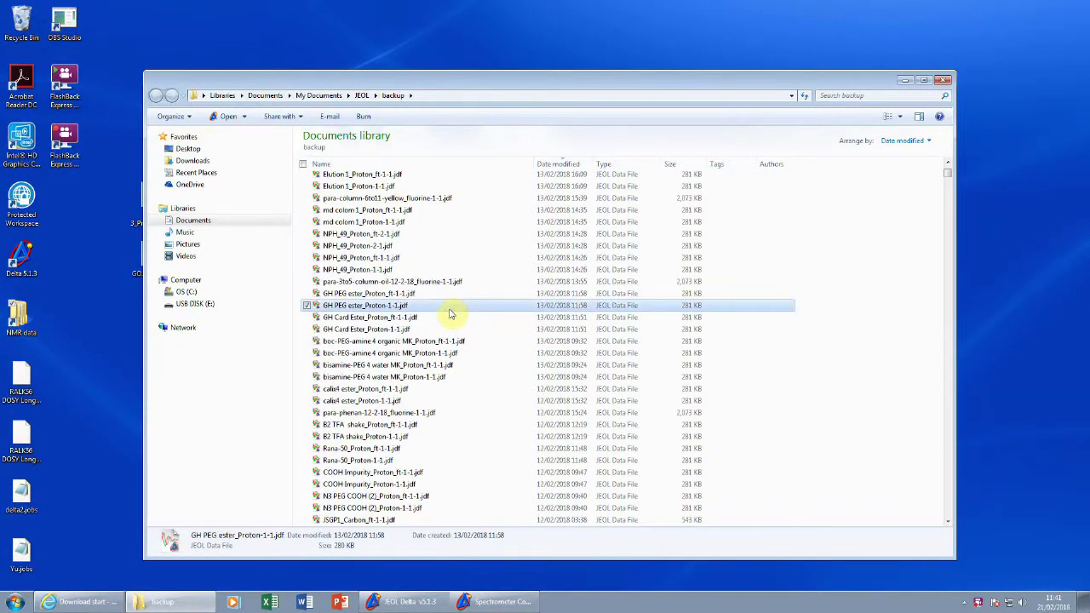
{"action": "scroll", "coordinate": [450, 311], "scroll_direction": "down", "scroll_amount": 6}
{"action": "scroll", "coordinate": [451, 315], "scroll_direction": "down", "scroll_amount": 2}
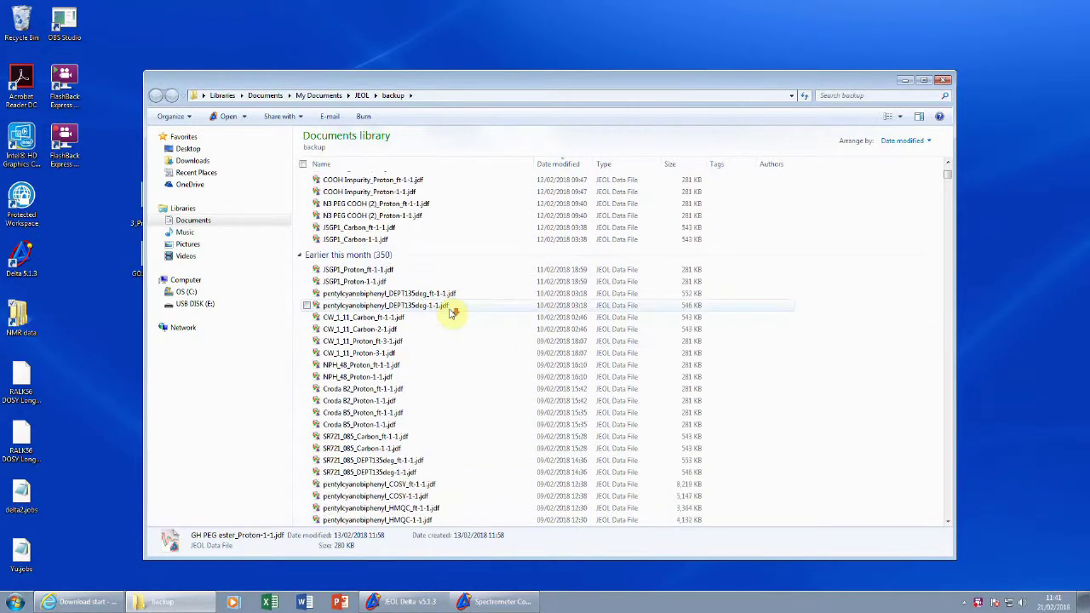
{"action": "scroll", "coordinate": [453, 313], "scroll_direction": "up", "scroll_amount": 20}
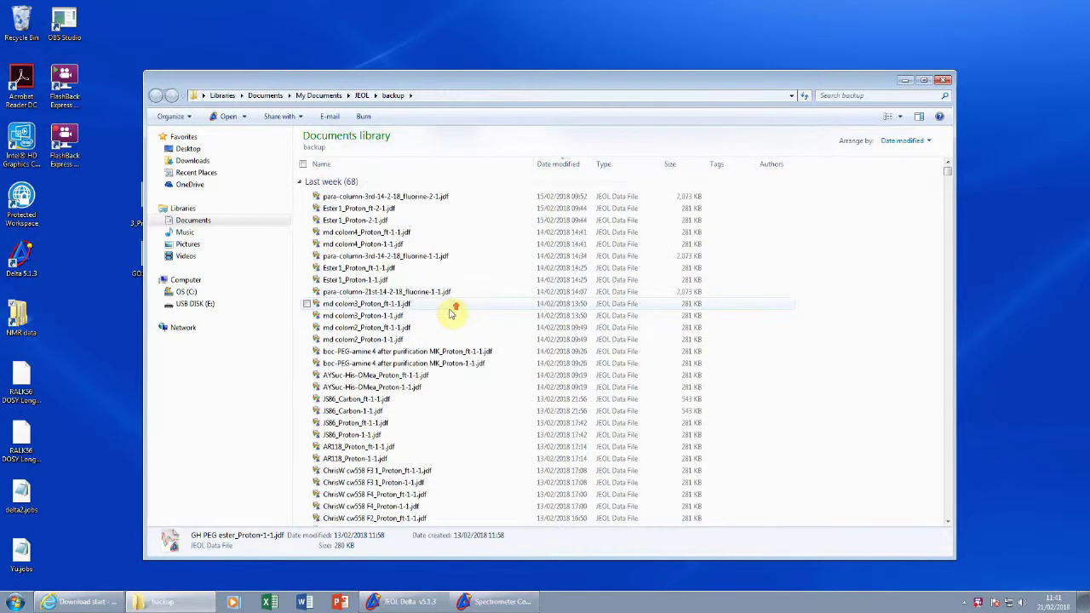
{"action": "left_click", "coordinate": [943, 81]}
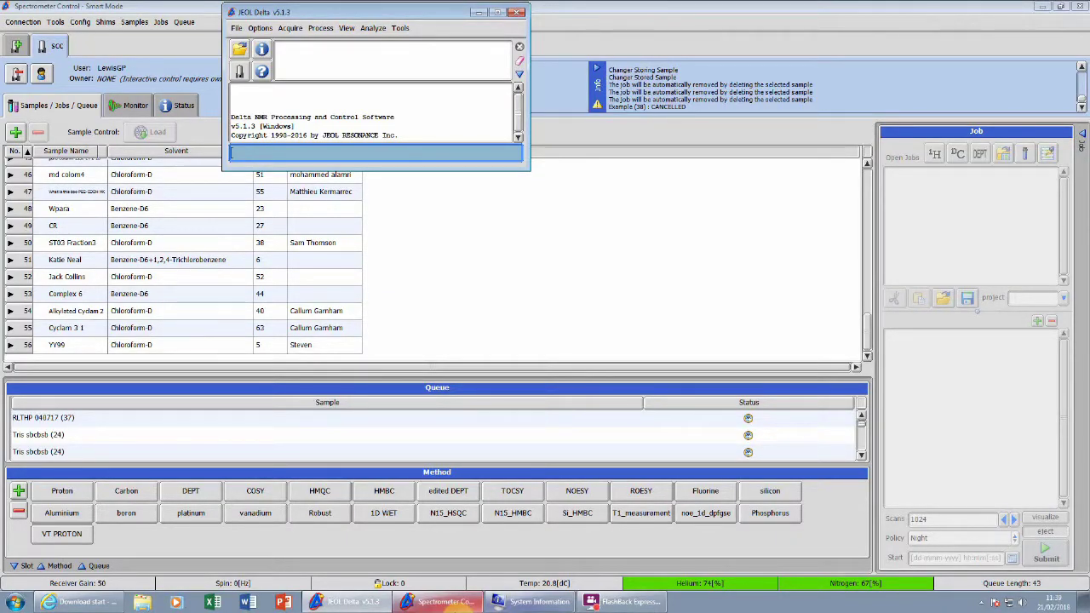
- Restore JEOL Delta, open a new Data Slate via View, and move it right
{"action": "left_click", "coordinate": [377, 604]}
{"action": "left_click", "coordinate": [377, 604]}
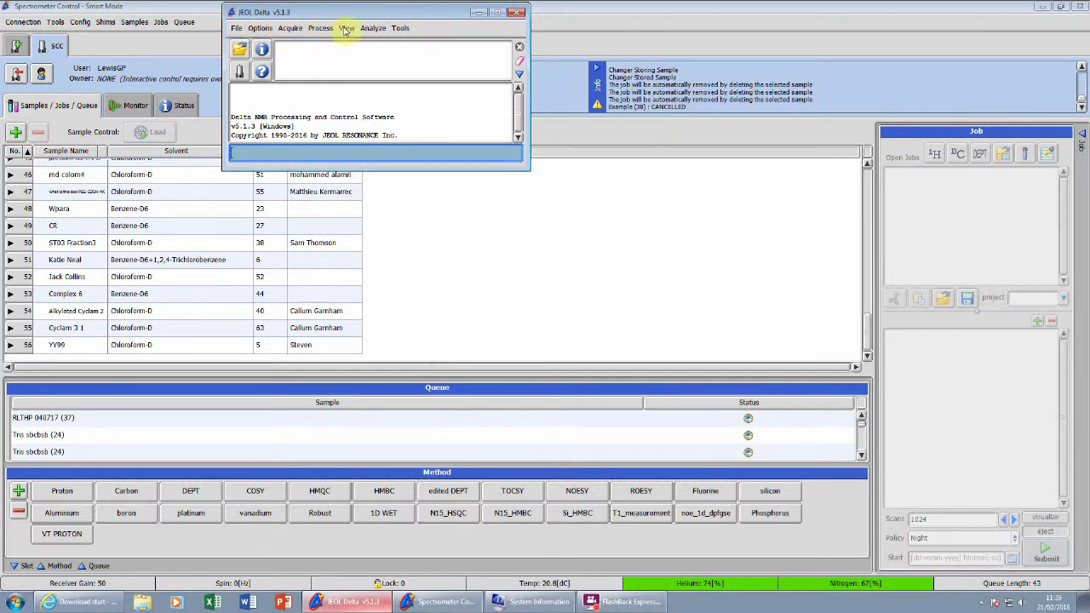
{"action": "left_click", "coordinate": [346, 30]}
{"action": "left_click", "coordinate": [354, 45]}
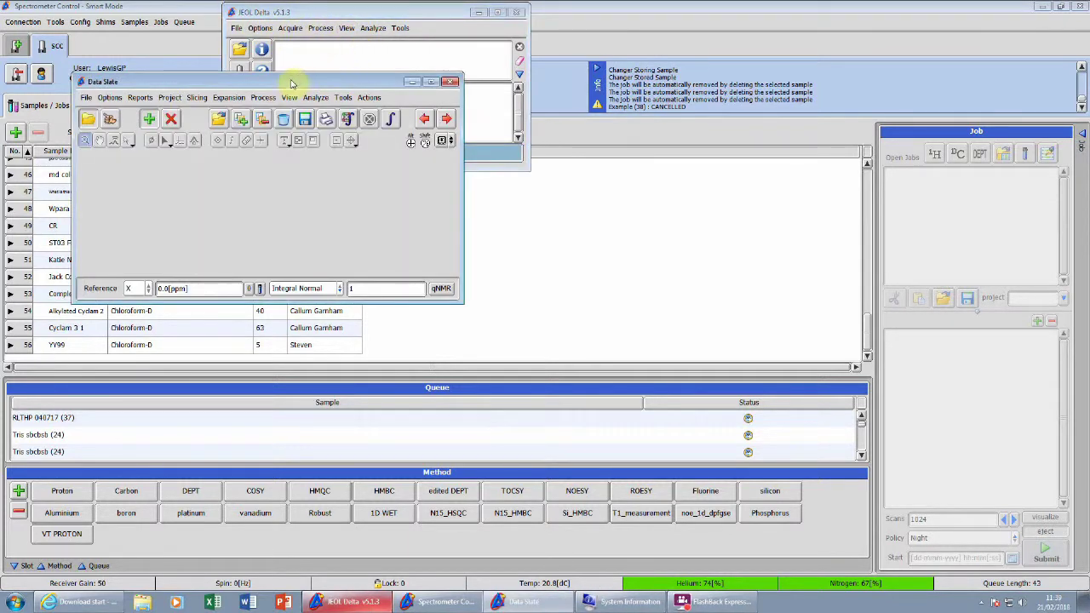
{"action": "left_click_drag", "start_coordinate": [289, 85], "coordinate": [362, 83]}
- Bring up the Data Slate's Open File dialog listing the .jdf spectrum files
{"action": "left_click", "coordinate": [161, 95]}
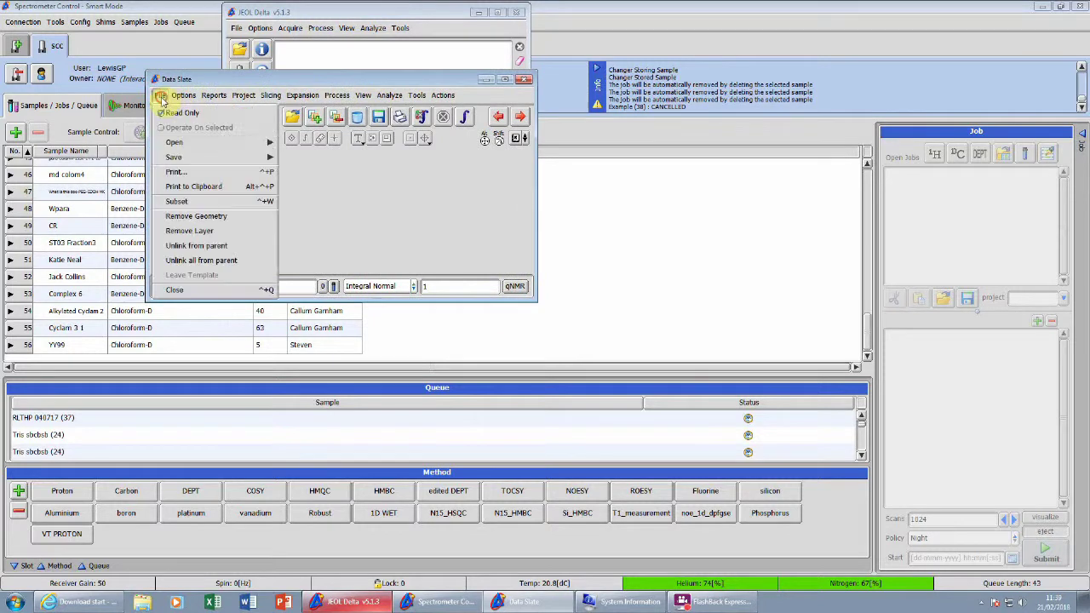
{"action": "mouse_move", "coordinate": [200, 146]}
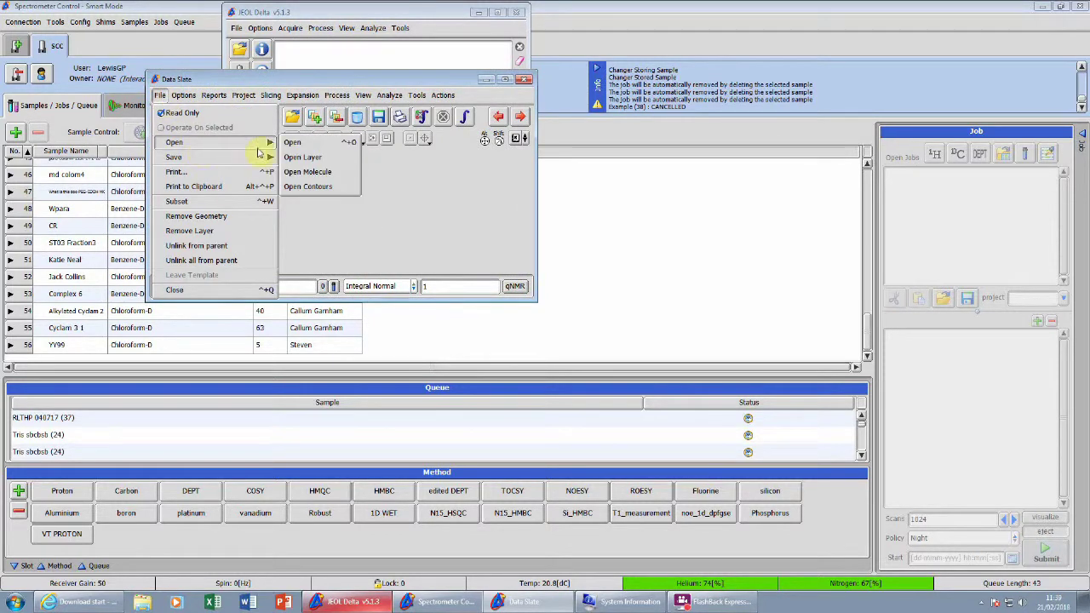
{"action": "left_click", "coordinate": [293, 142]}
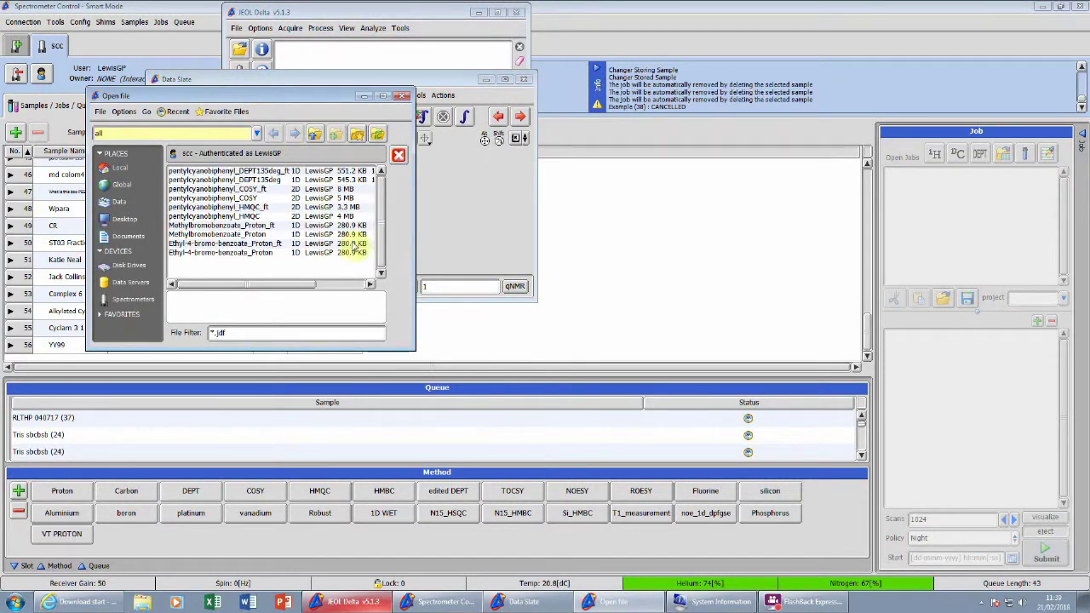